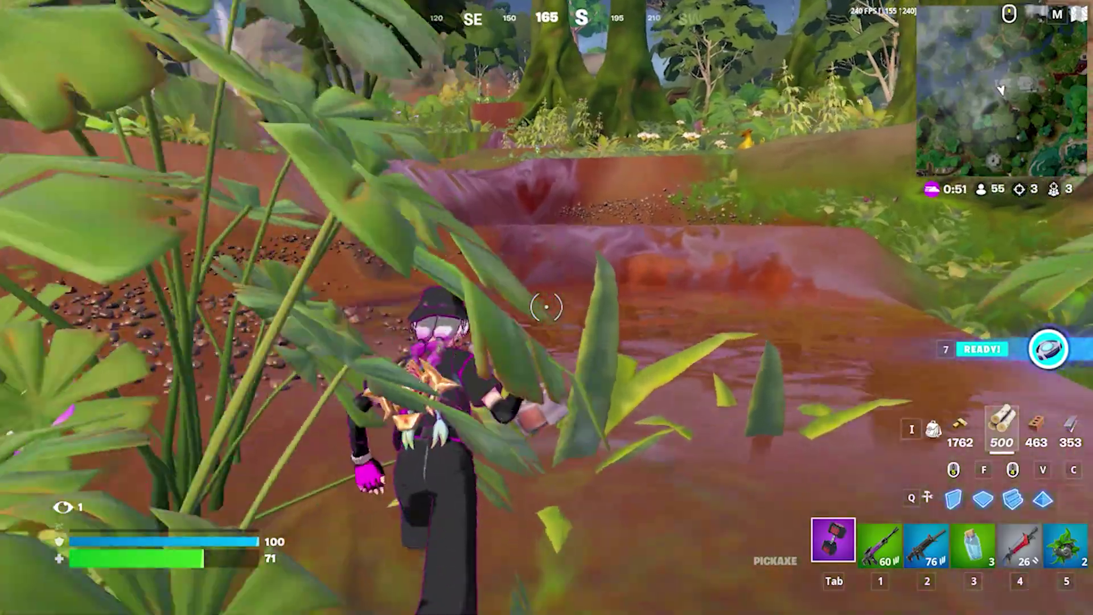
Open the Run dialog from Windows Search, with %appdata% in its Open box
key(w)
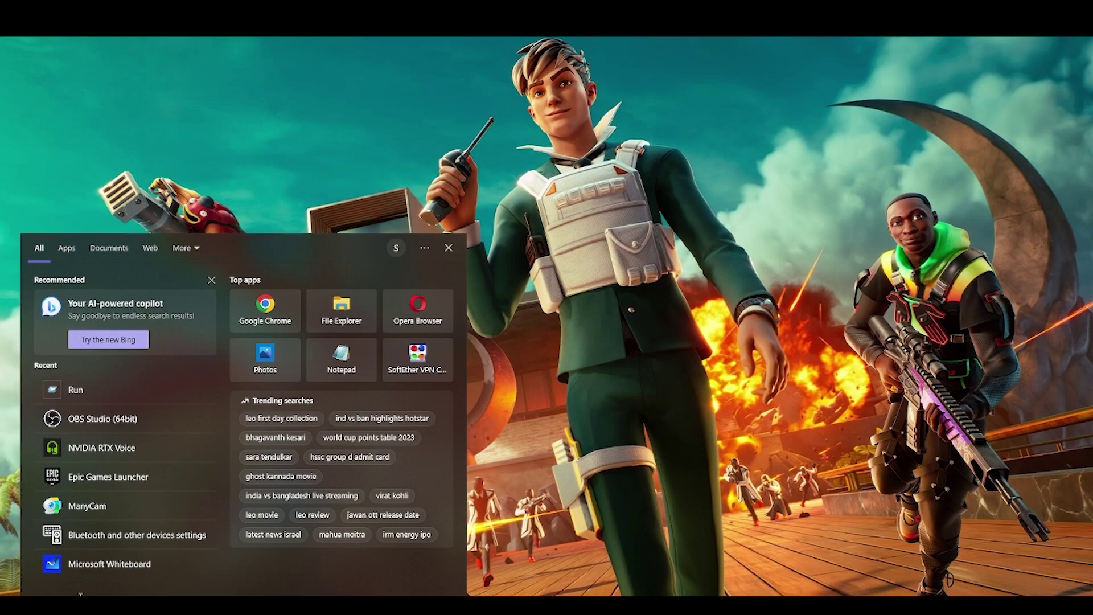
click(76, 390)
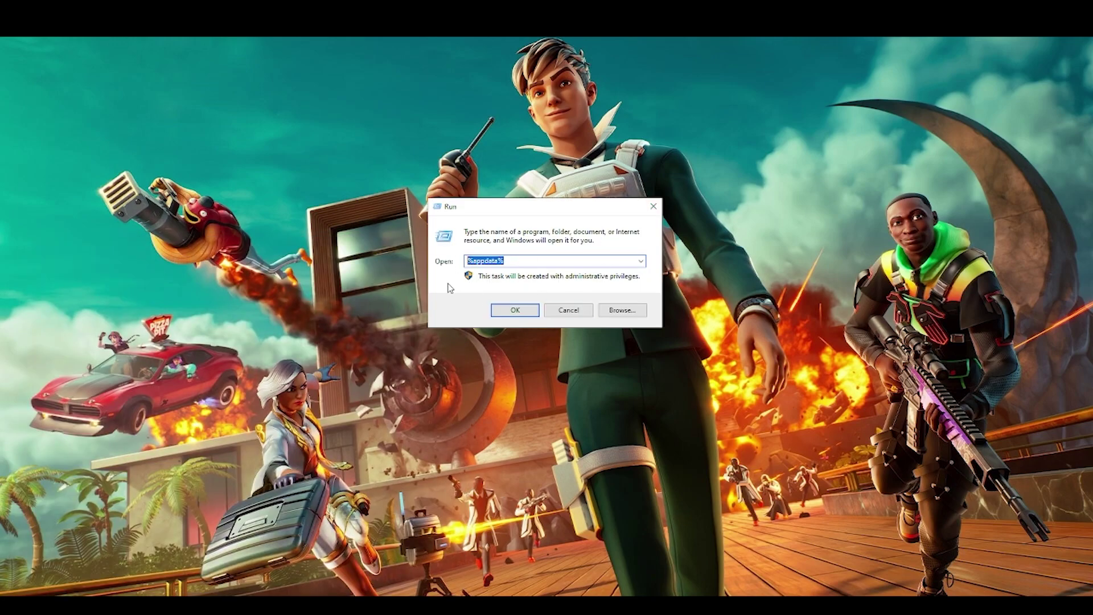
Navigate to AppData\Local\FortniteGame\Saved\Config\WindowsClient and select GameUserSettings
click(504, 312)
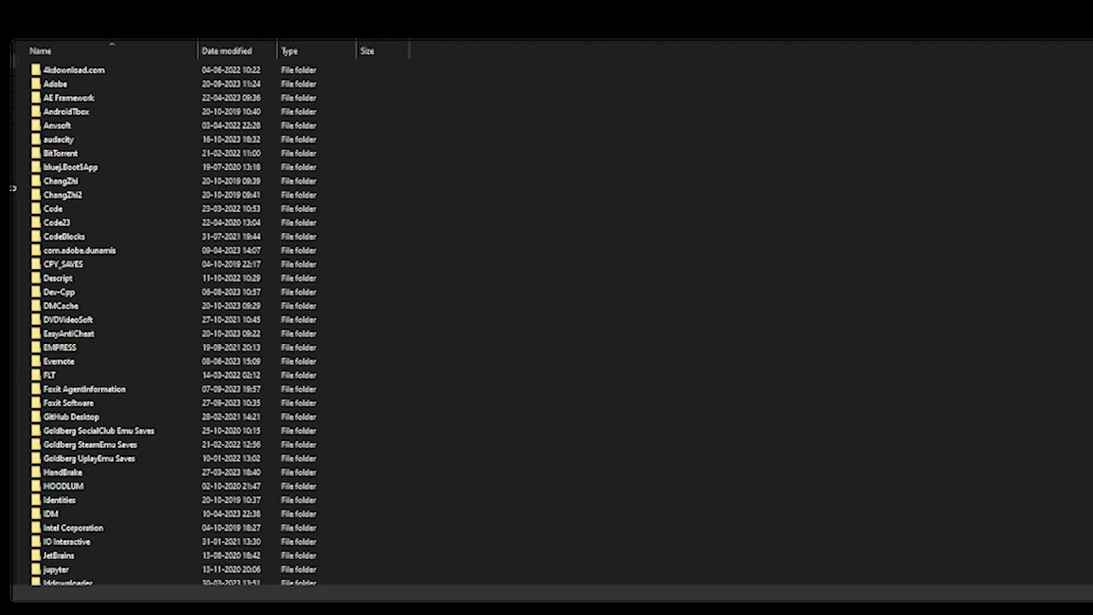
key(alt+Up)
double_click(57, 73)
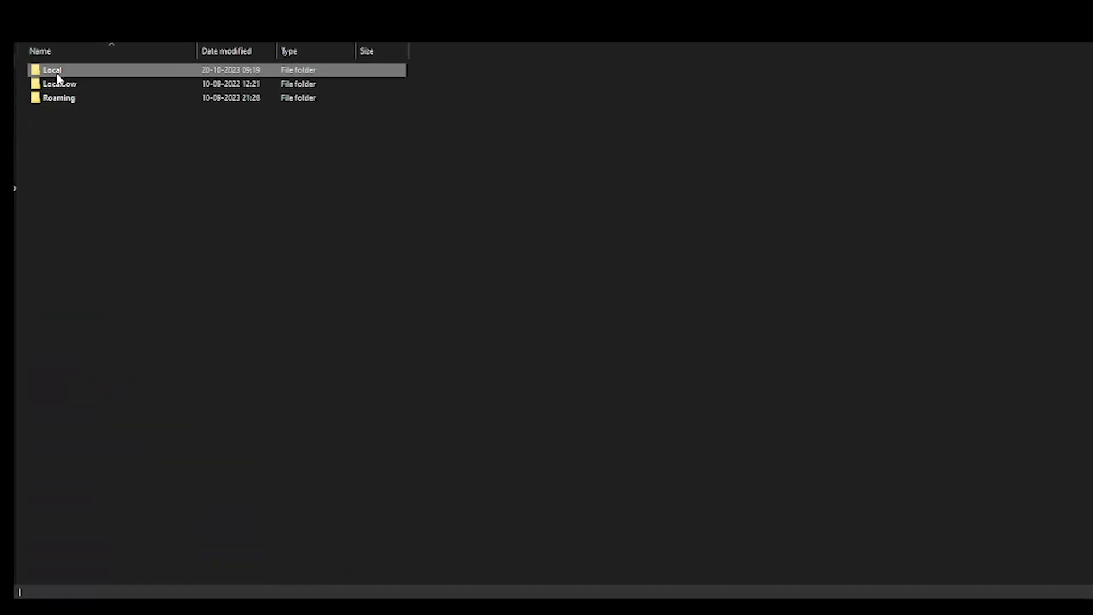
scroll(384, 289, down, 6)
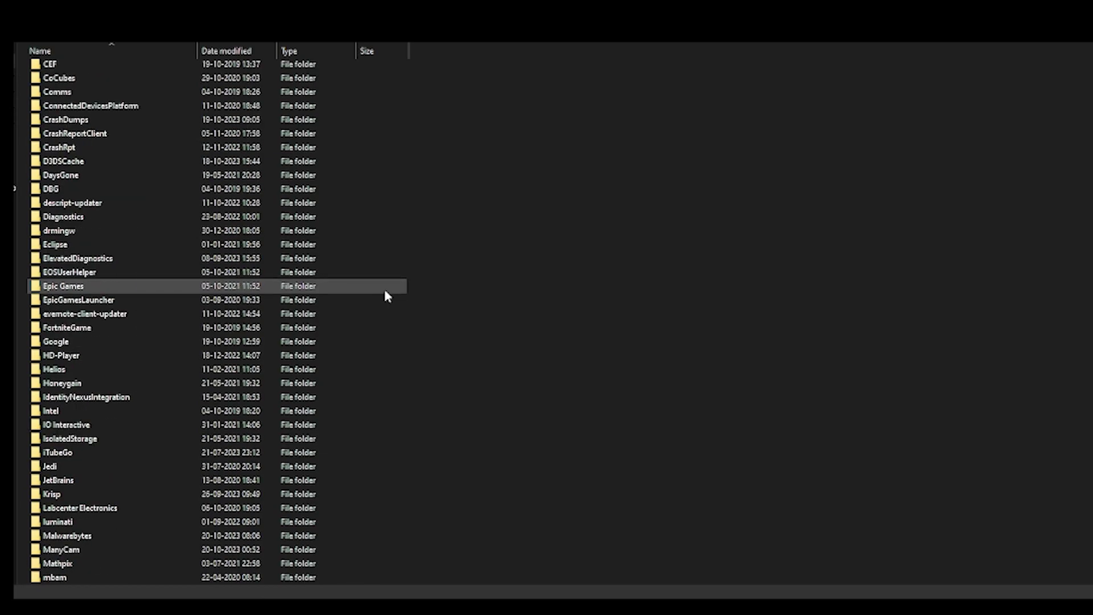
click(384, 291)
scroll(171, 367, up, 6)
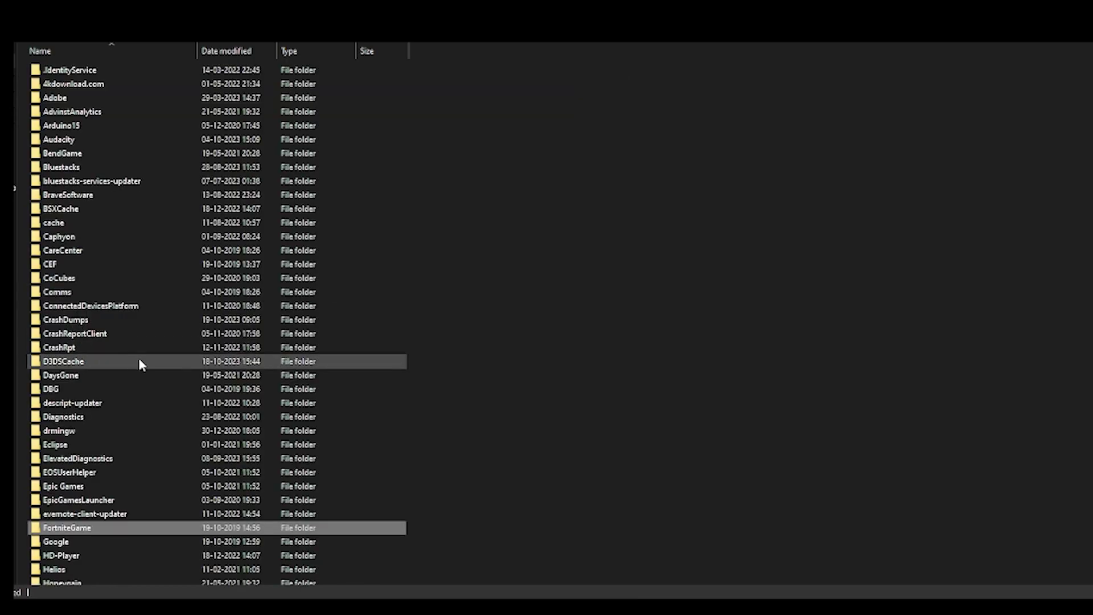
double_click(81, 528)
double_click(57, 70)
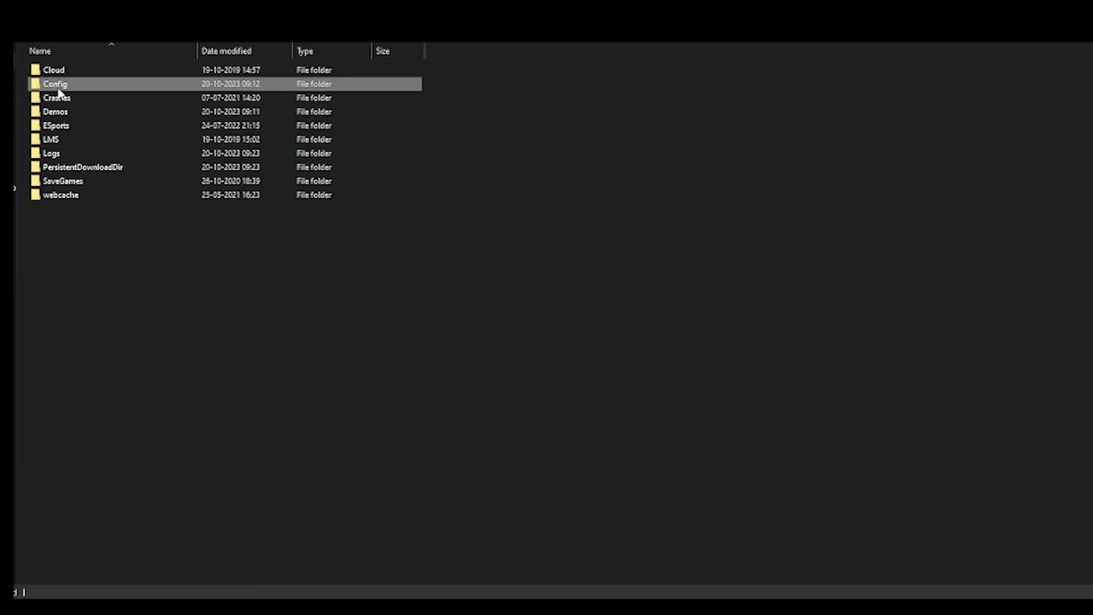
double_click(61, 81)
double_click(61, 81)
click(224, 72)
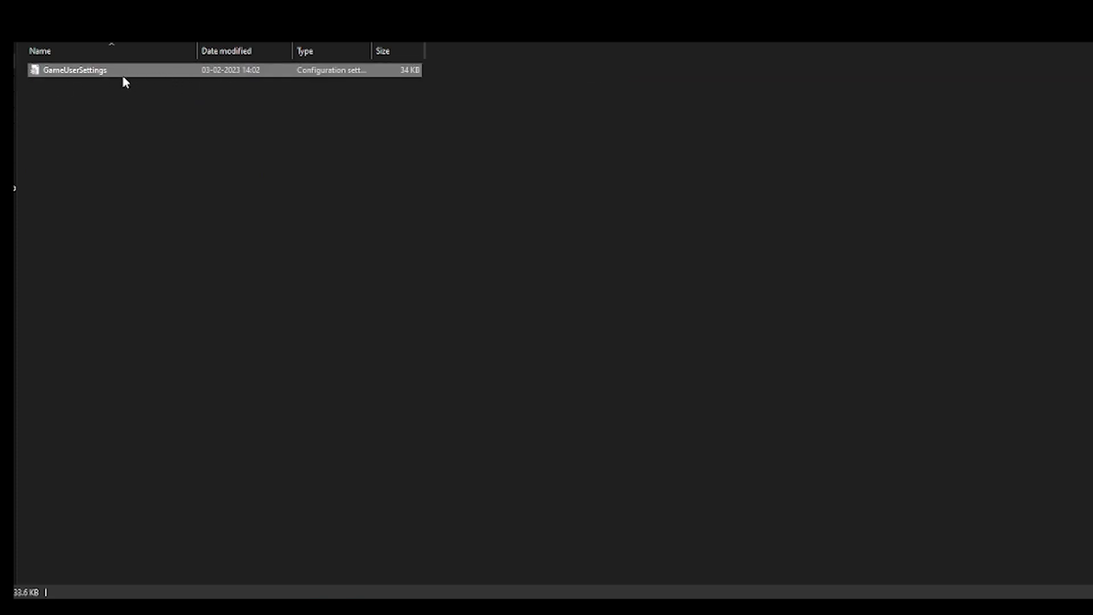
Clear the Read-only attribute on GameUserSettings in its Properties and apply it
right_click(223, 76)
click(122, 411)
click(294, 326)
click(436, 398)
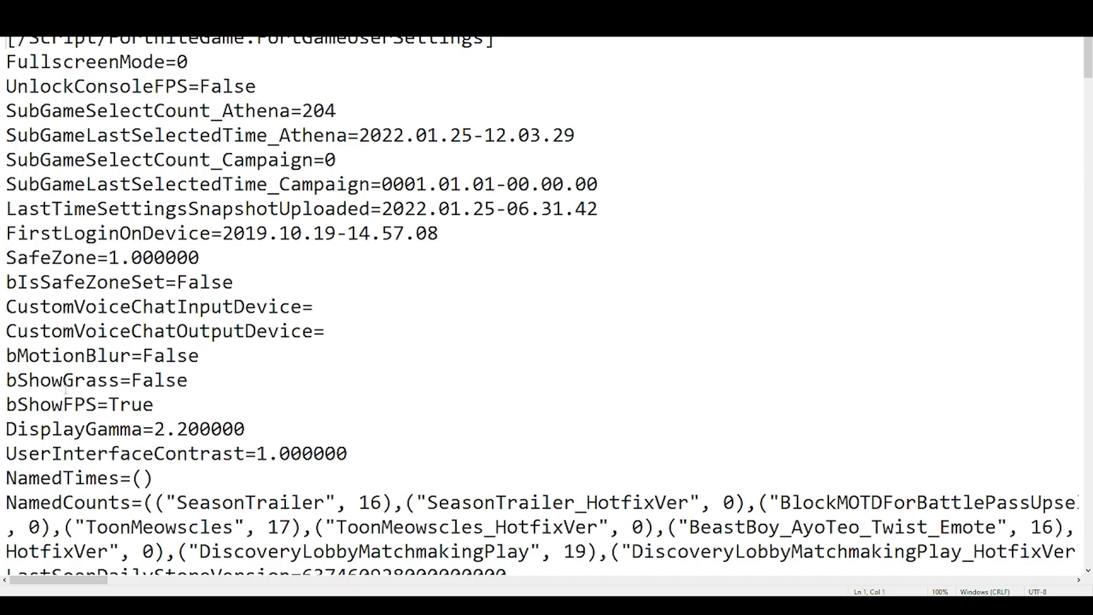
drag(119, 380, 3, 391)
double_click(147, 380)
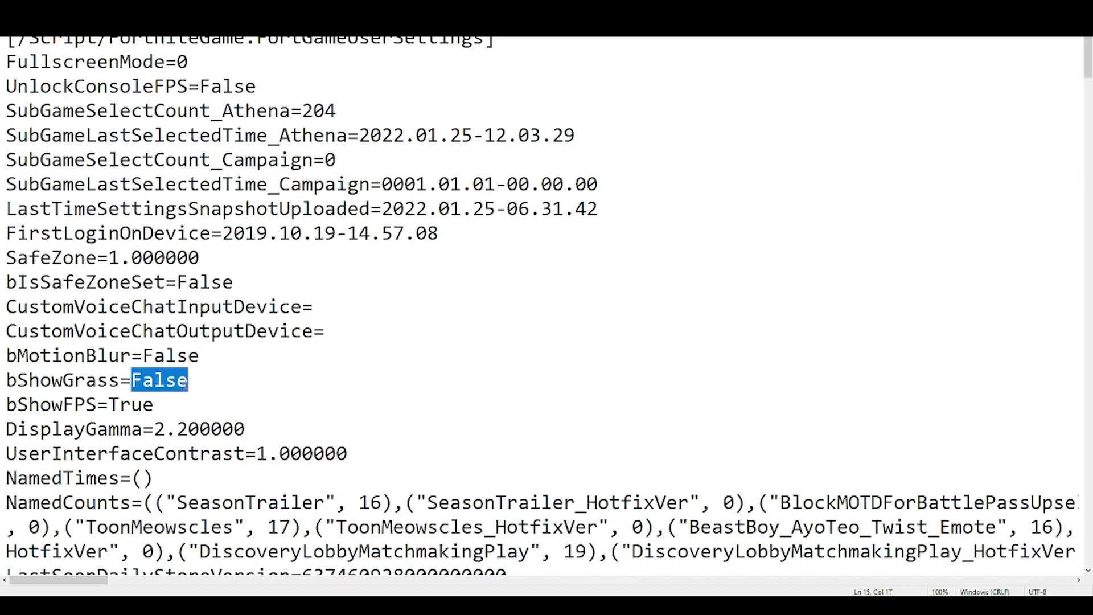
click(222, 378)
key(ctrl+Left)
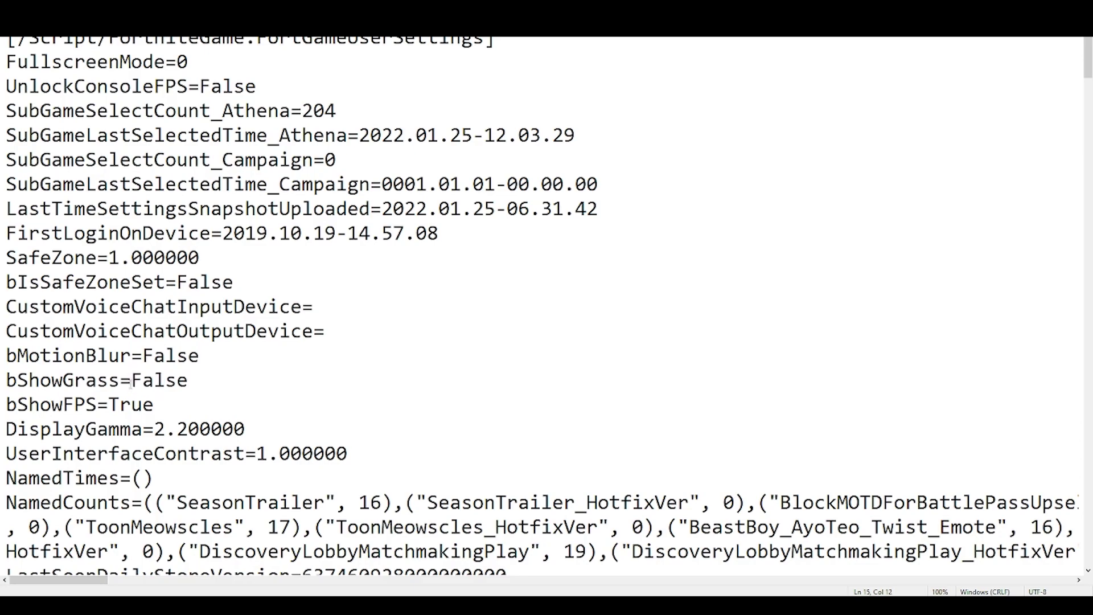
scroll(174, 398, down, 14)
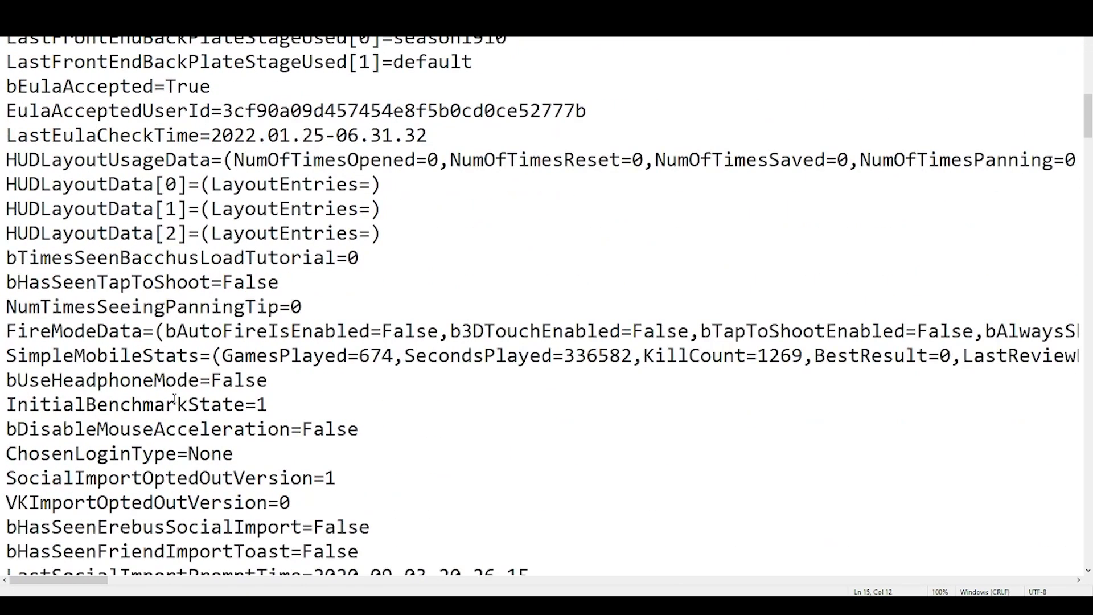
scroll(174, 399, down, 12)
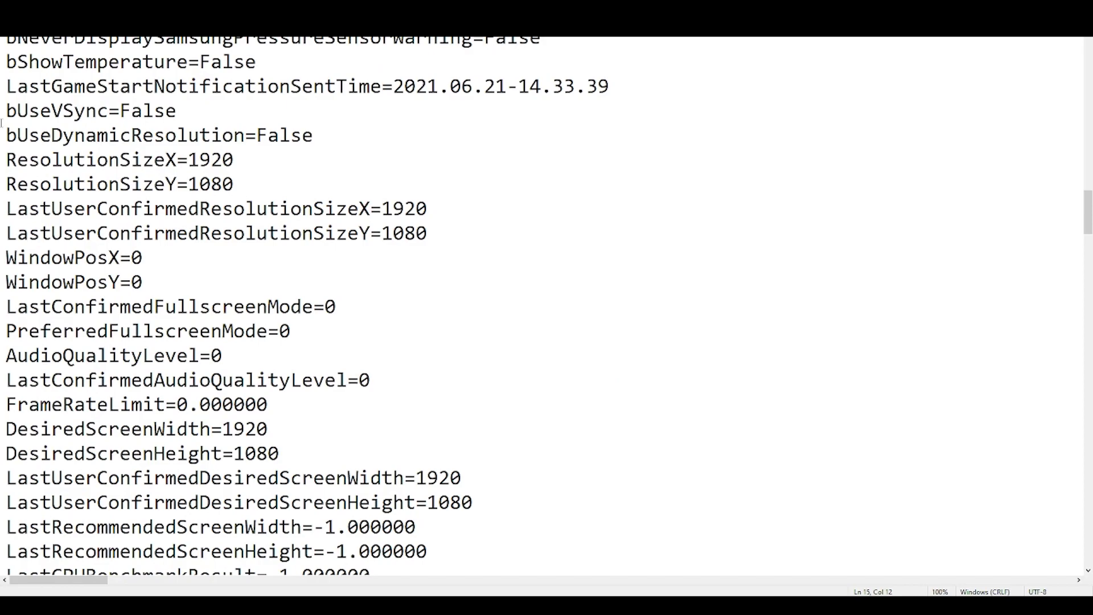
drag(6, 111, 126, 111)
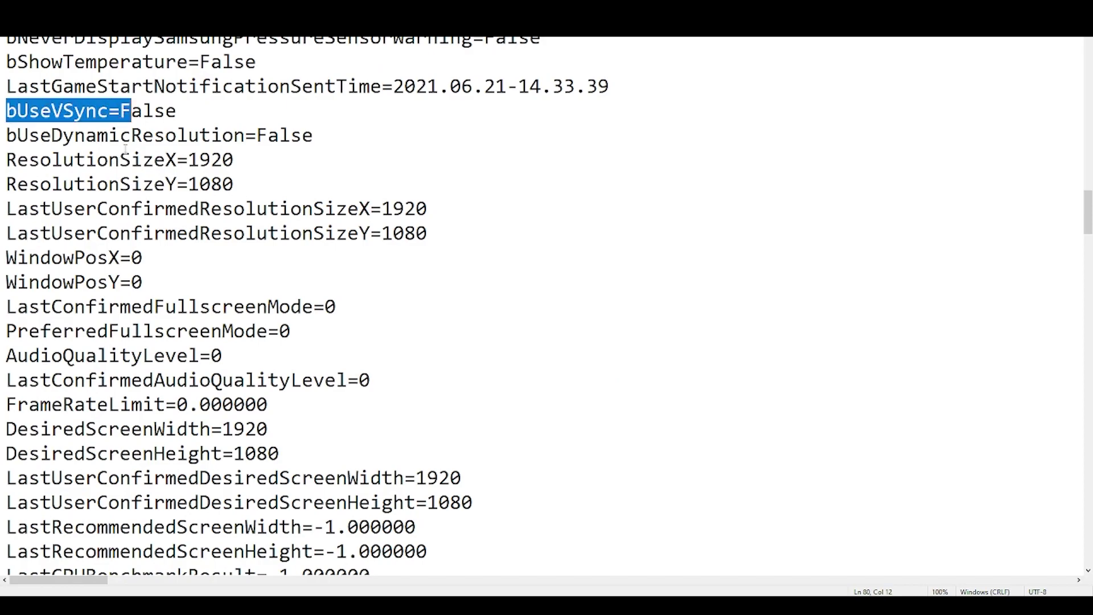
click(121, 111)
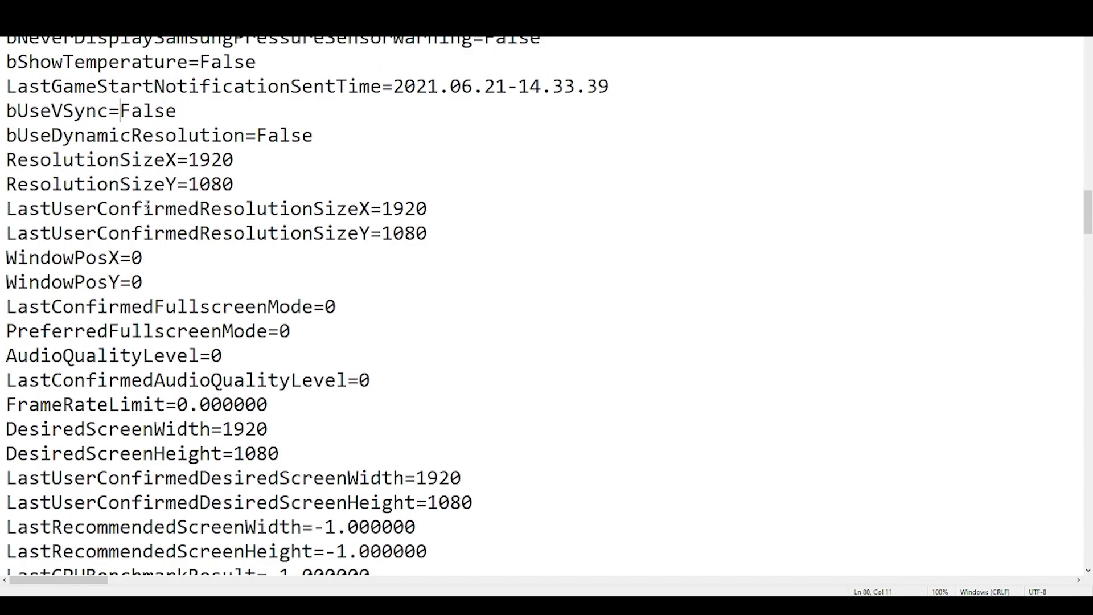
scroll(188, 275, down, 20)
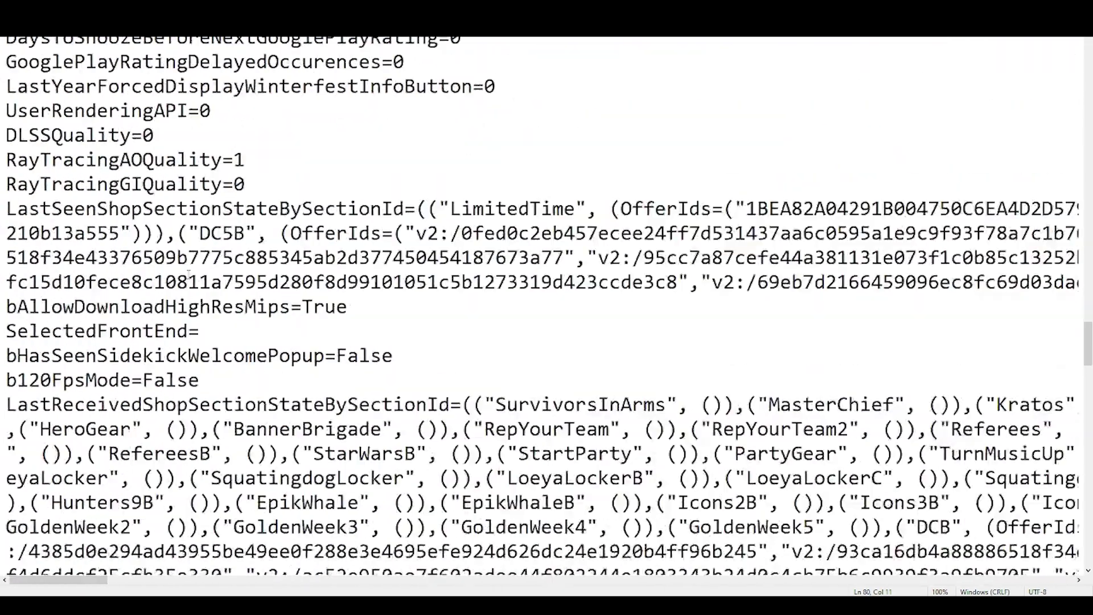
scroll(188, 274, up, 6)
Review the ScalabilityGroups section, including ResolutionQuality 92 and ViewDistanceQuality
click(2, 200)
double_click(44, 233)
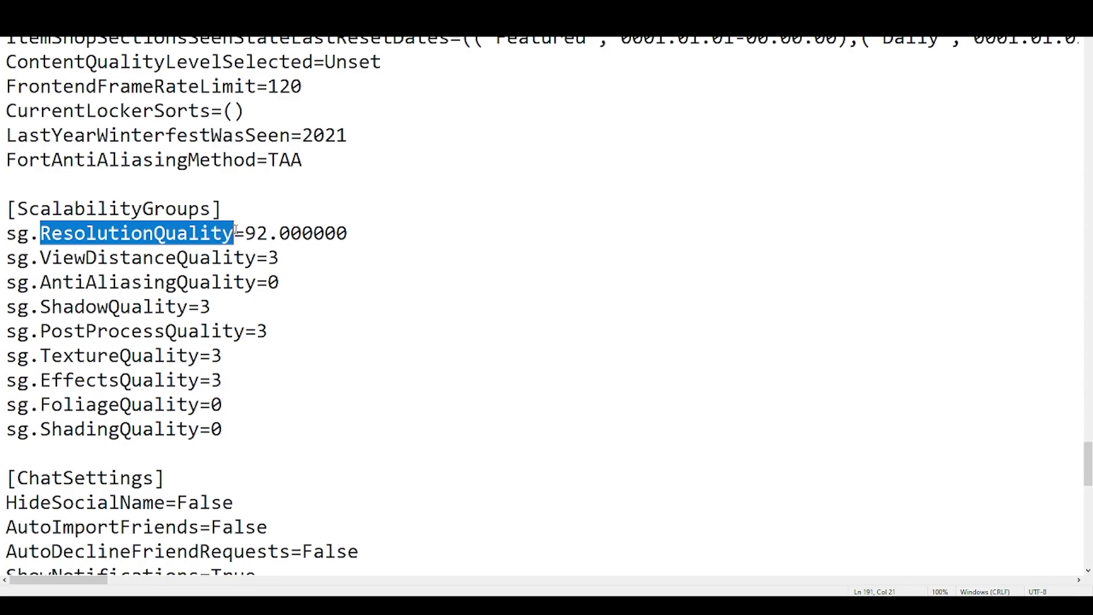
drag(244, 233, 336, 234)
click(273, 234)
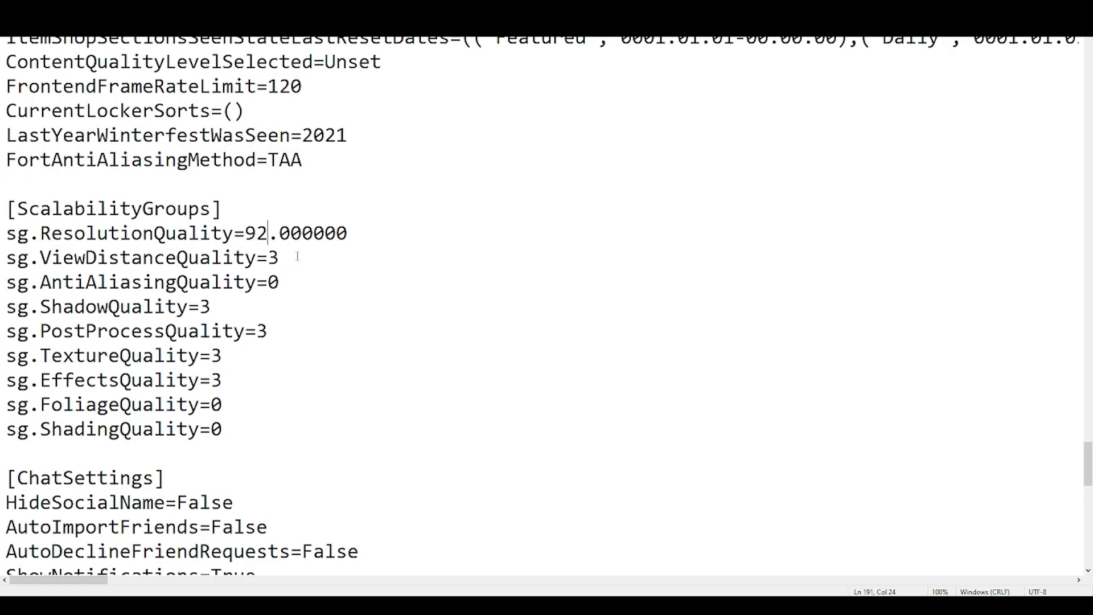
drag(298, 256, 280, 283)
click(285, 259)
Lower ShadowQuality to 0 and TextureQuality and EffectsQuality to 1, then save
drag(108, 306, 199, 307)
click(212, 306)
text(0)
click(268, 332)
mouse_move(209, 355)
mouse_down()
mouse_move(226, 355)
mouse_move(224, 379)
mouse_move(143, 404)
mouse_up()
text(11)
drag(224, 429, 155, 429)
click(262, 416)
click(12, 28)
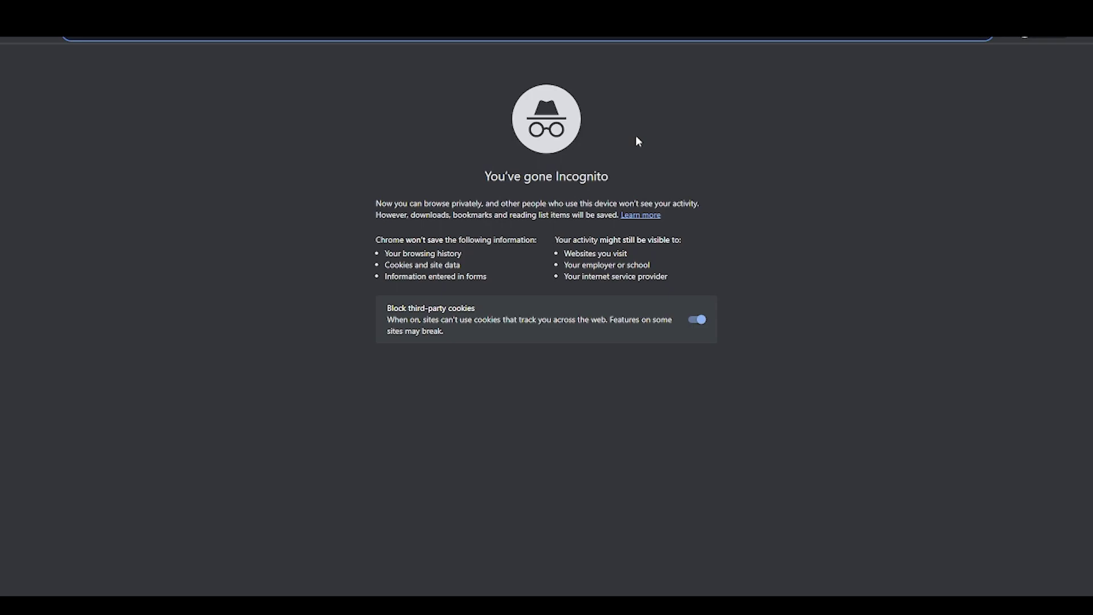
Search 'nvidia profile inspector' and open its GitHub releases page down to the 2.4.0.4 assets
text(nvidia profi)
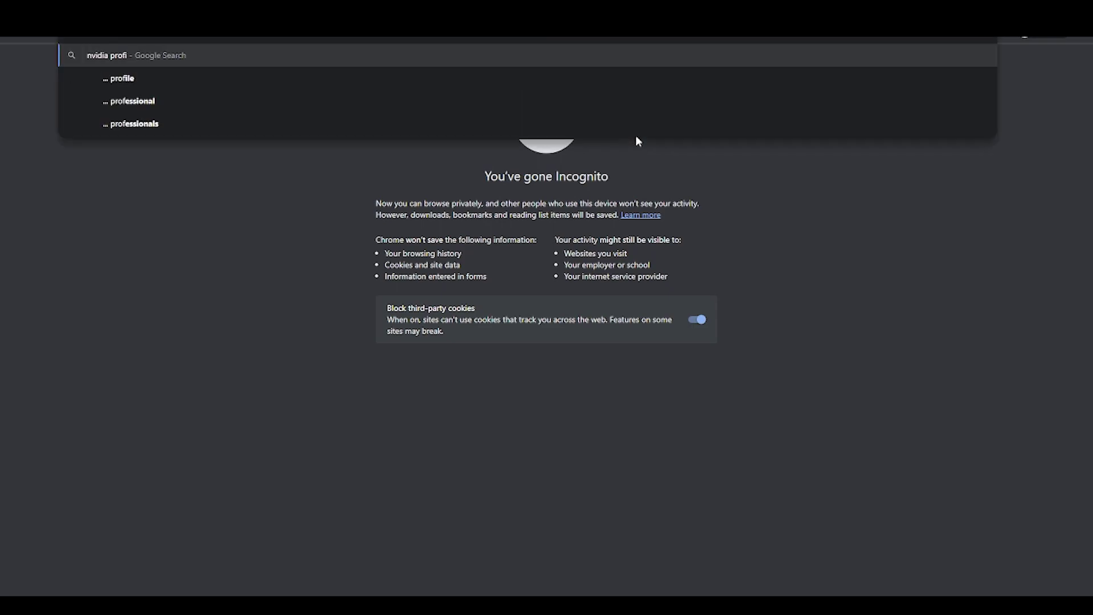
text(le inspector)
key(Return)
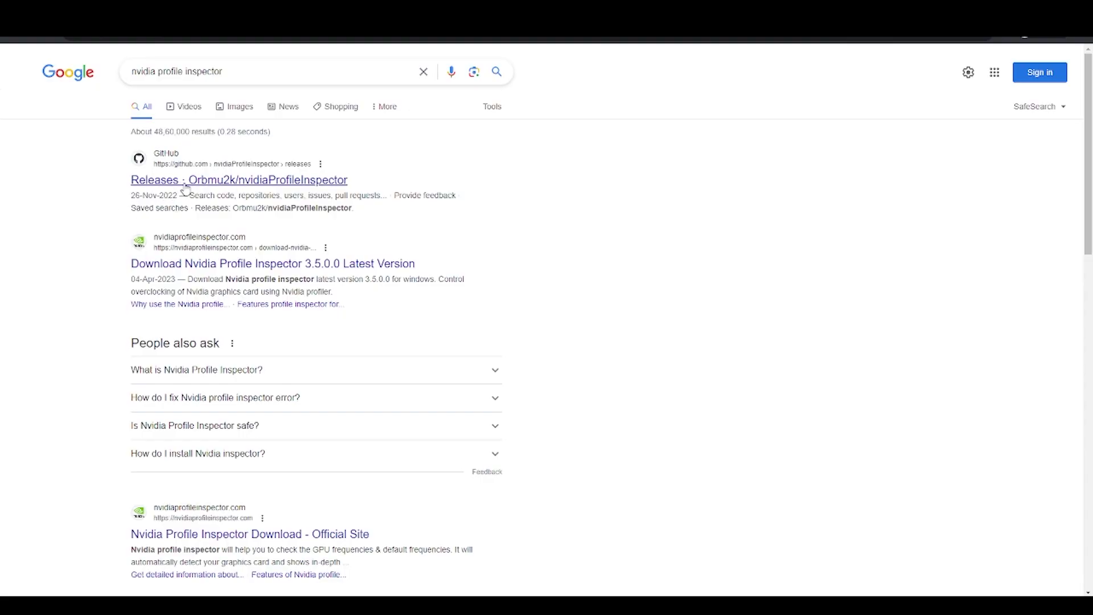
click(177, 188)
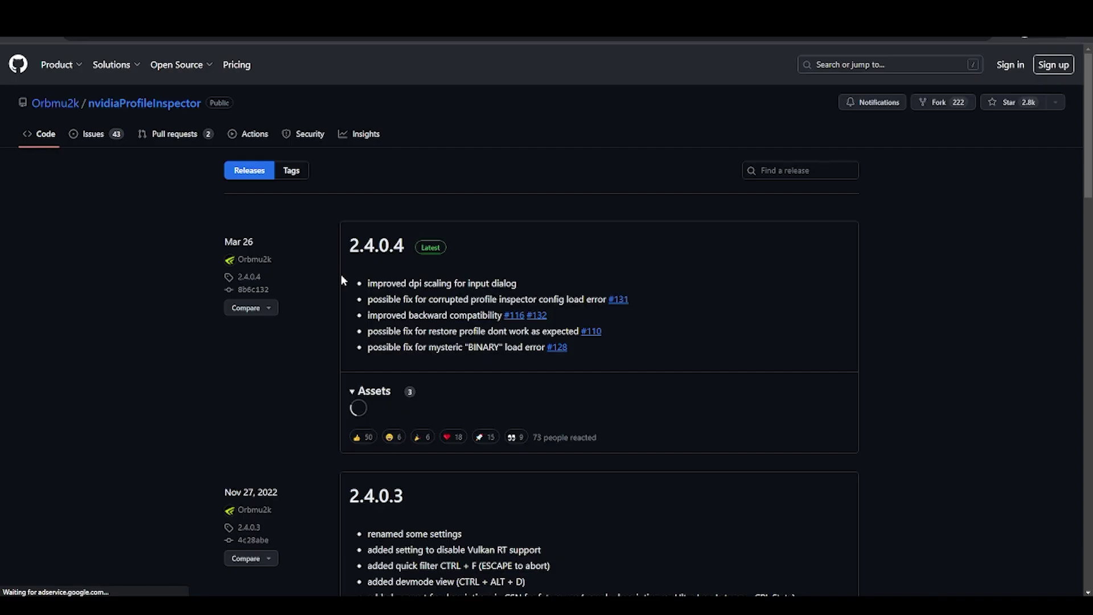
scroll(341, 282, down, 2)
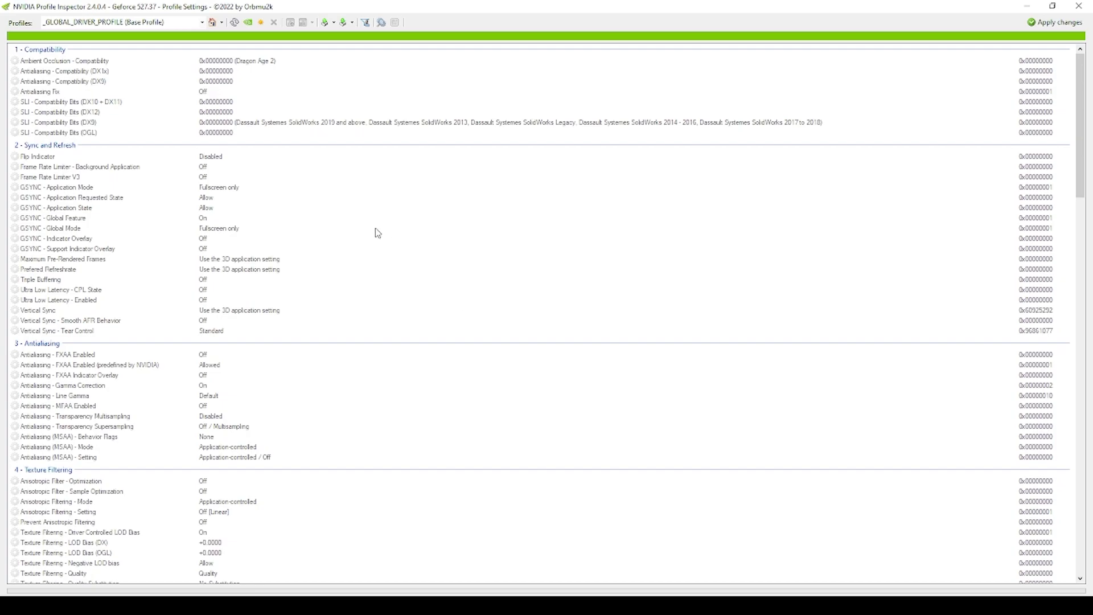
Enter 'fortnite' in the Profiles box to load the Fortnite profile
click(80, 22)
text(f)
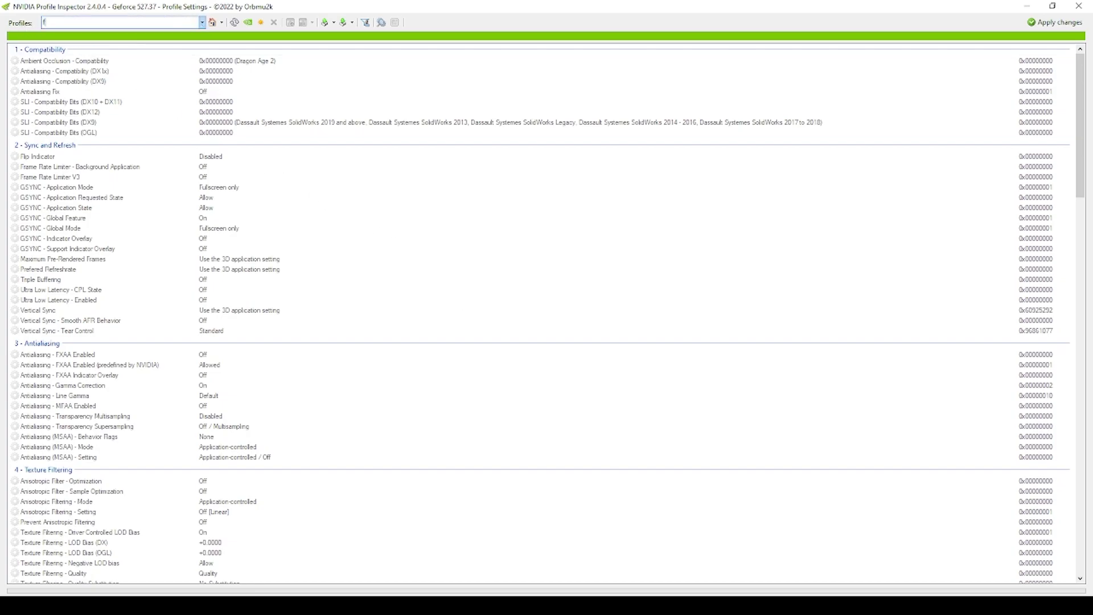
text(ortnite)
key(Return)
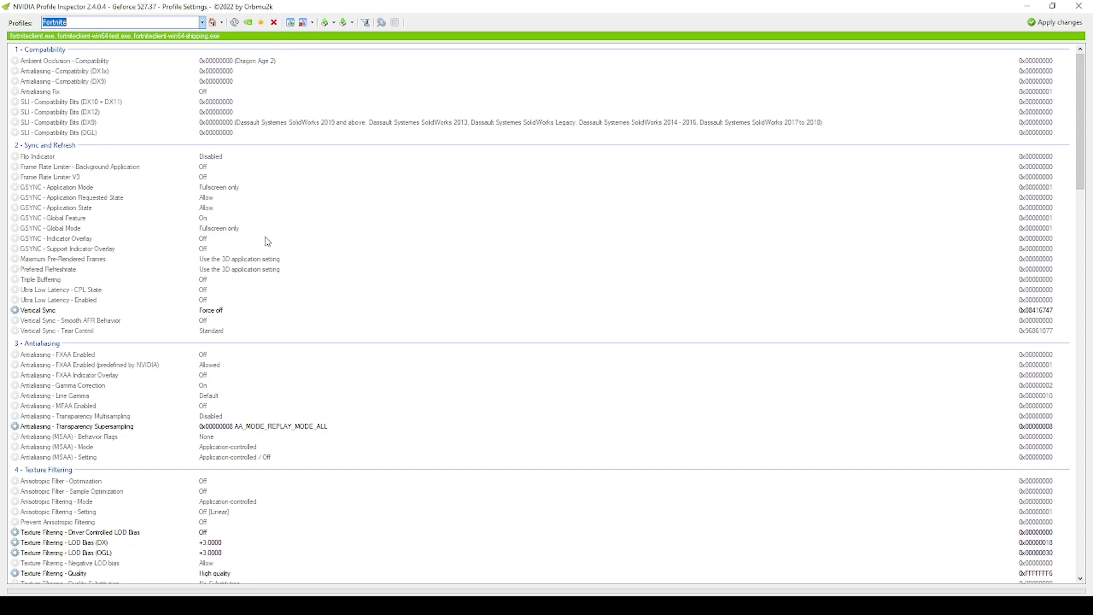
click(52, 159)
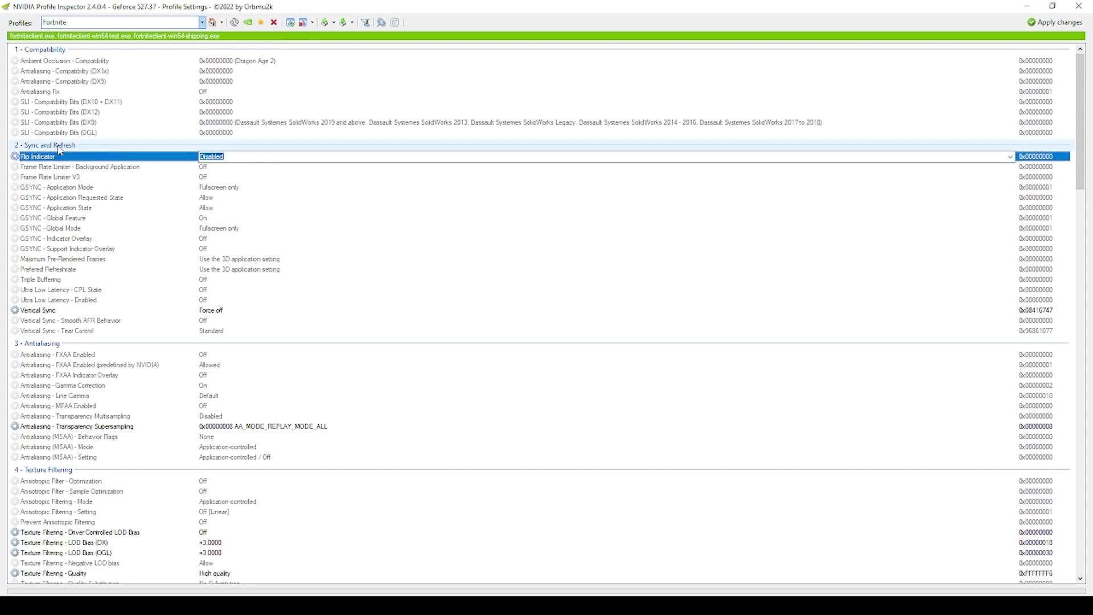
click(35, 312)
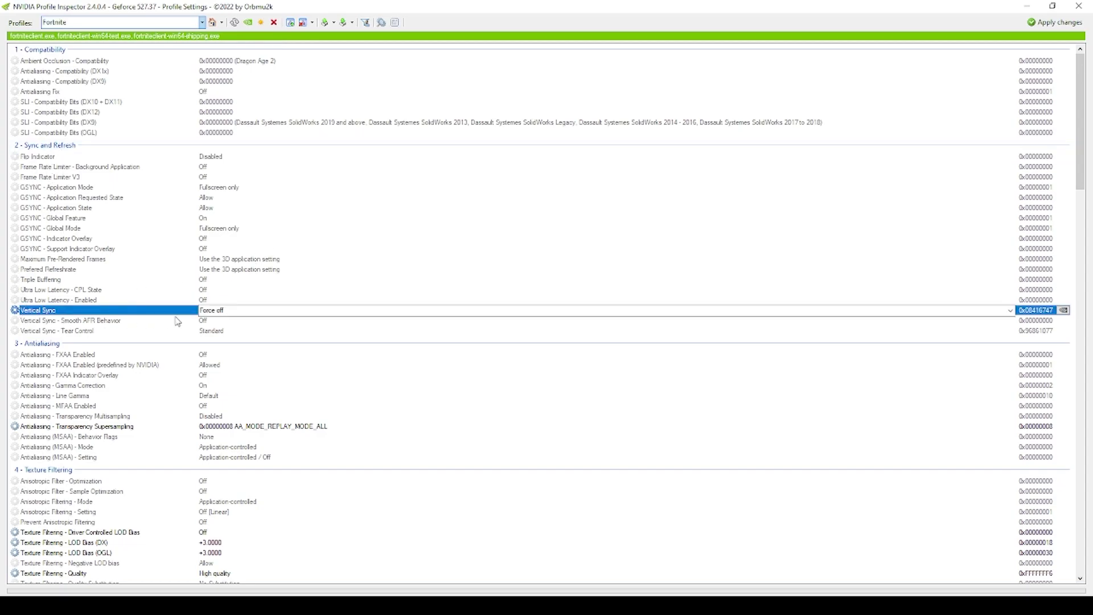
click(225, 313)
click(653, 310)
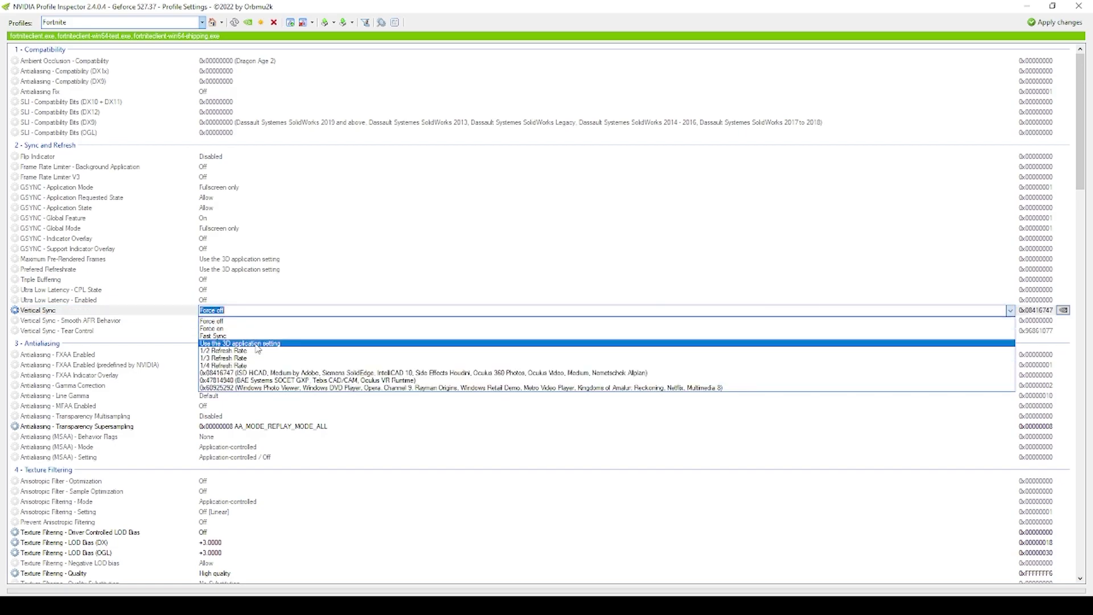
click(239, 321)
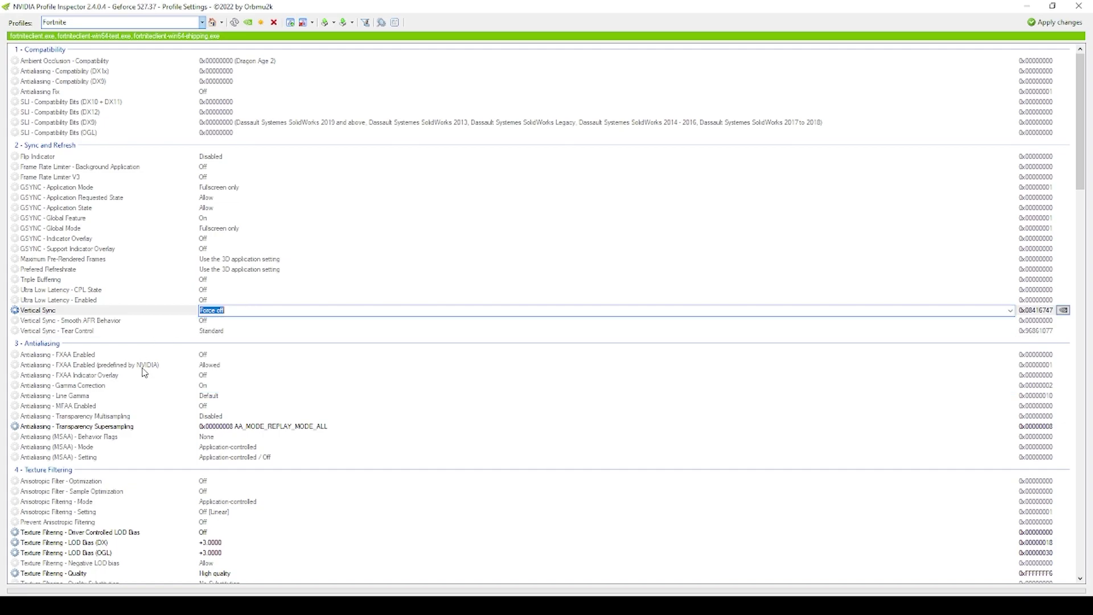
scroll(144, 377, down, 3)
click(56, 341)
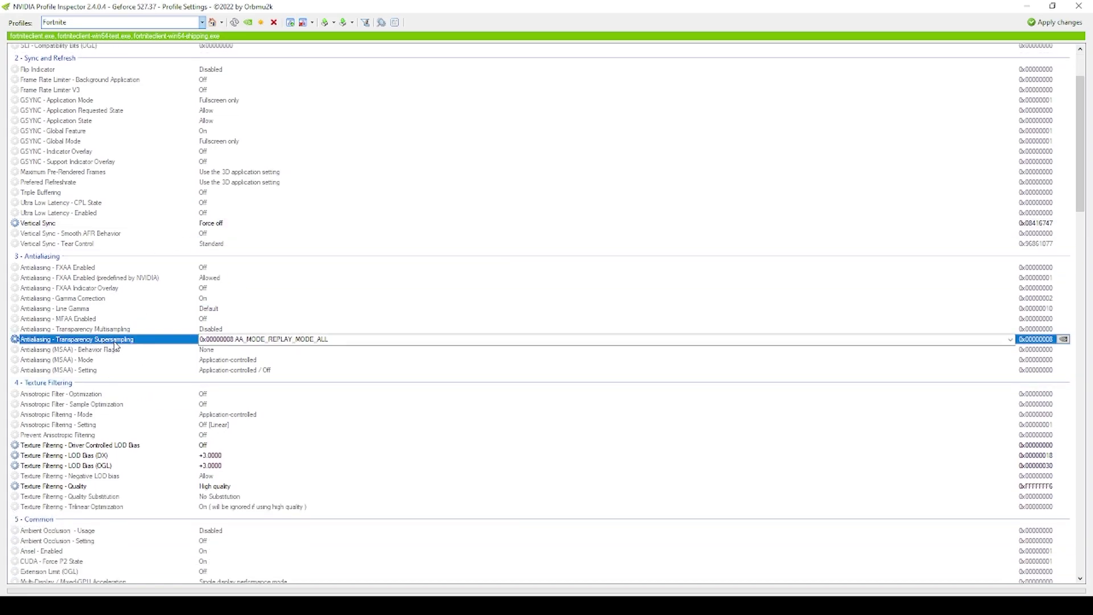
click(217, 339)
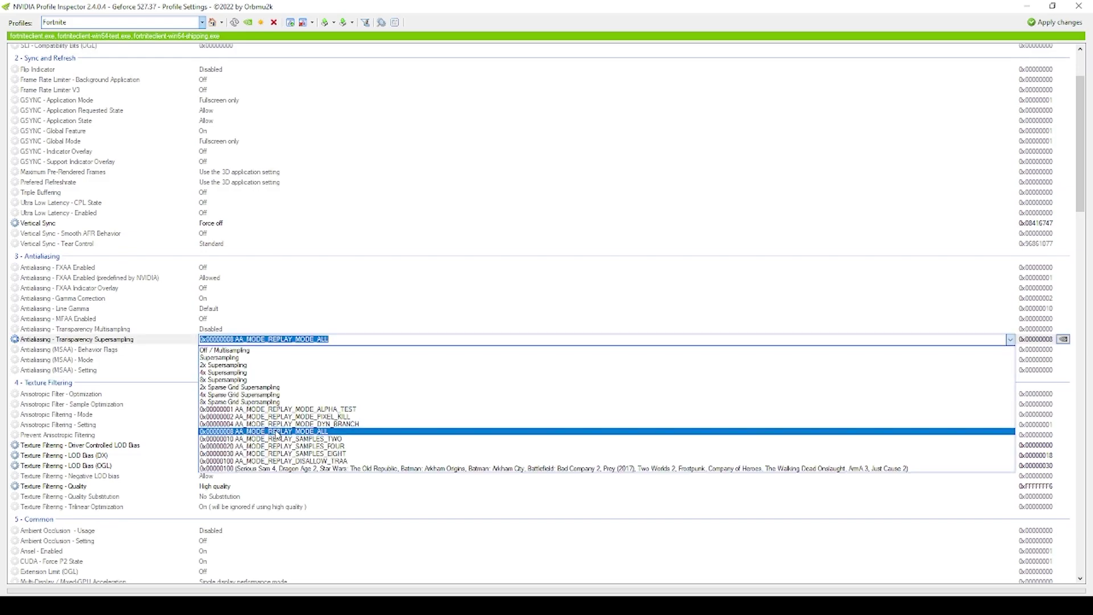
click(290, 433)
scroll(366, 481, down, 5)
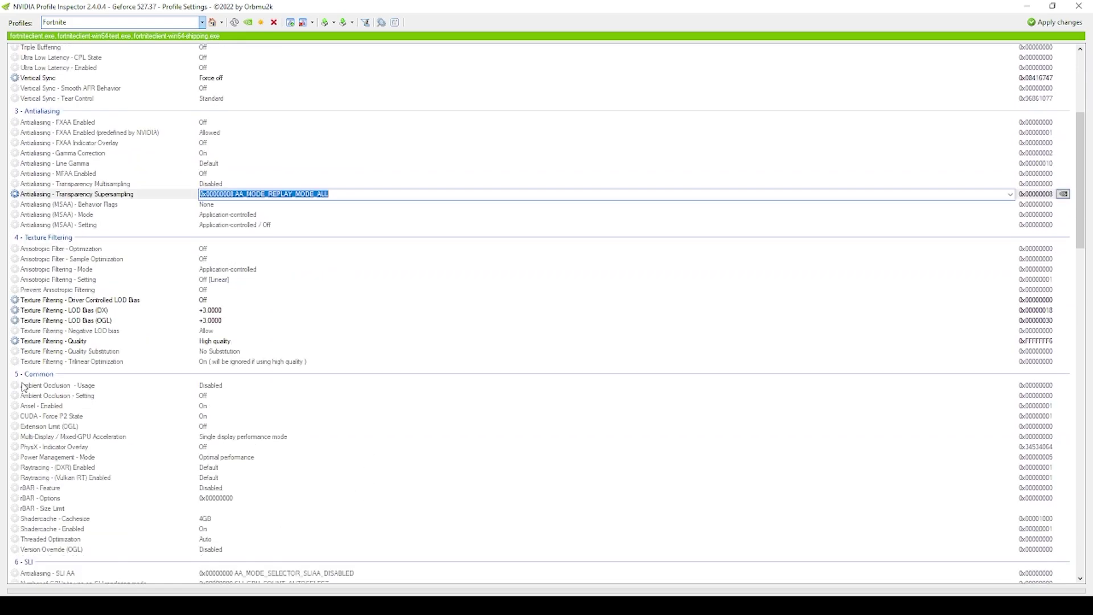
click(34, 249)
click(54, 301)
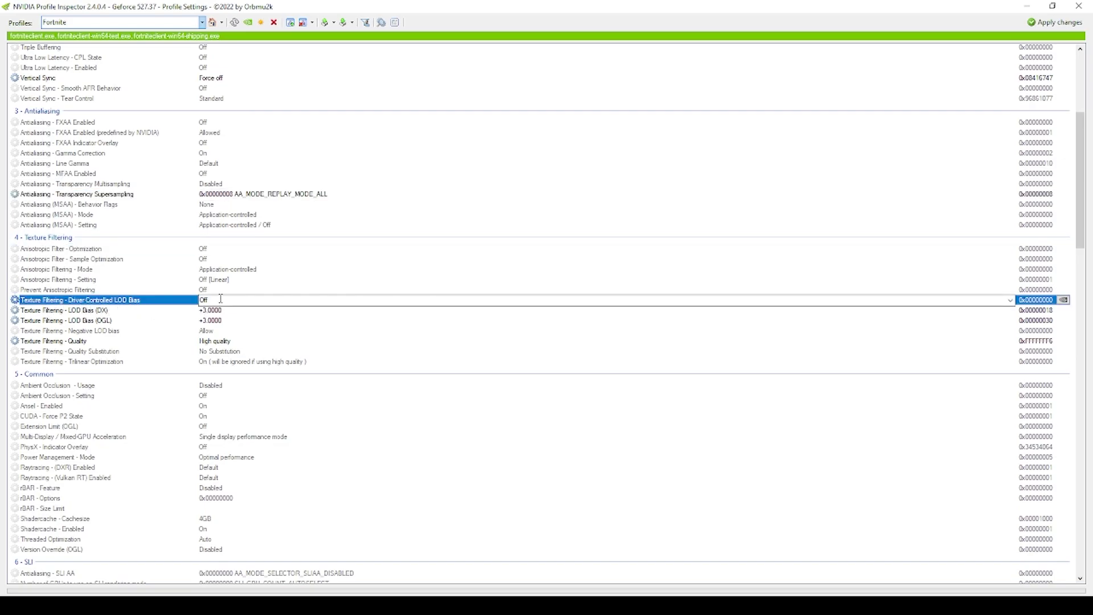
click(65, 313)
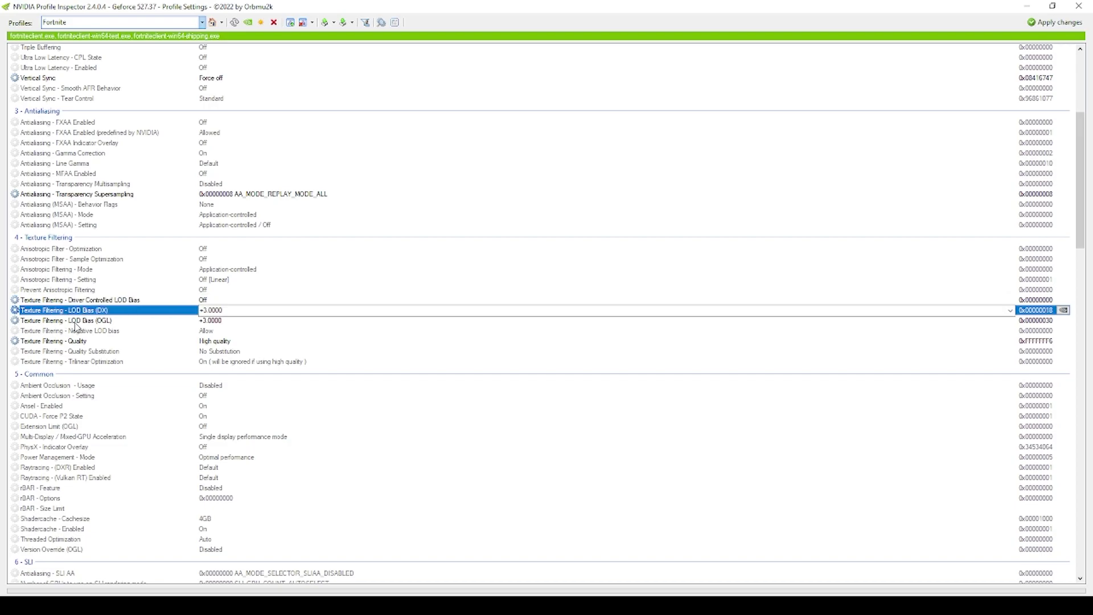
click(86, 322)
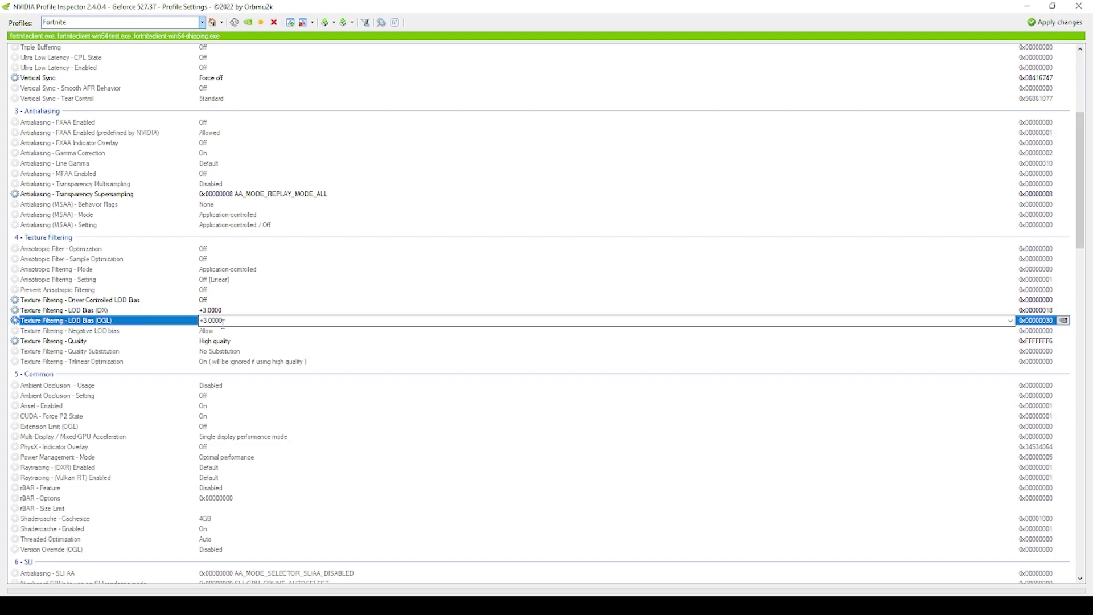
click(73, 341)
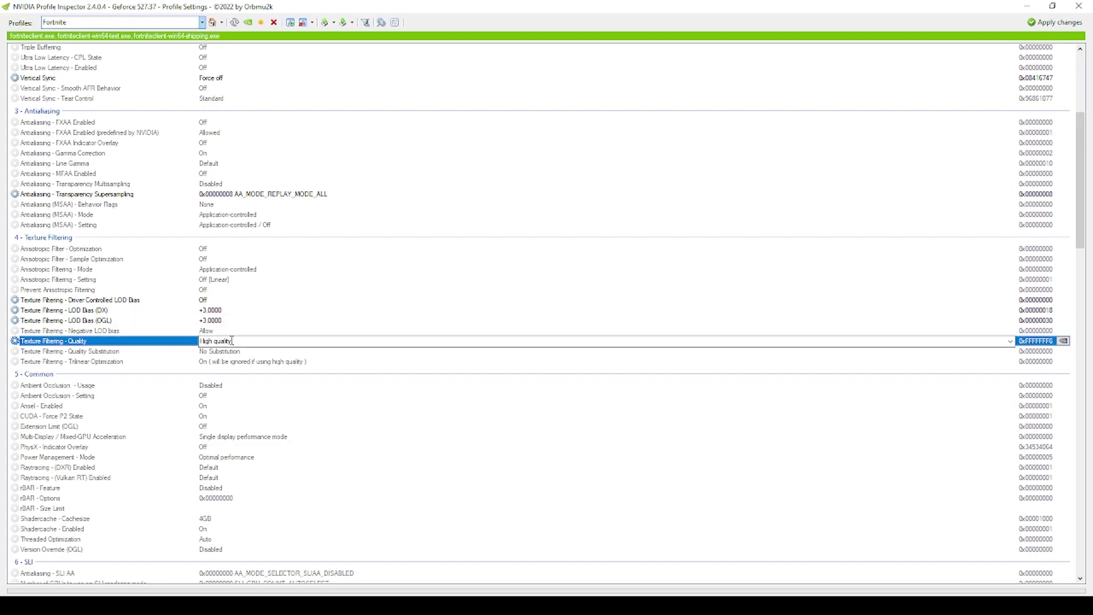
scroll(232, 342, down, 13)
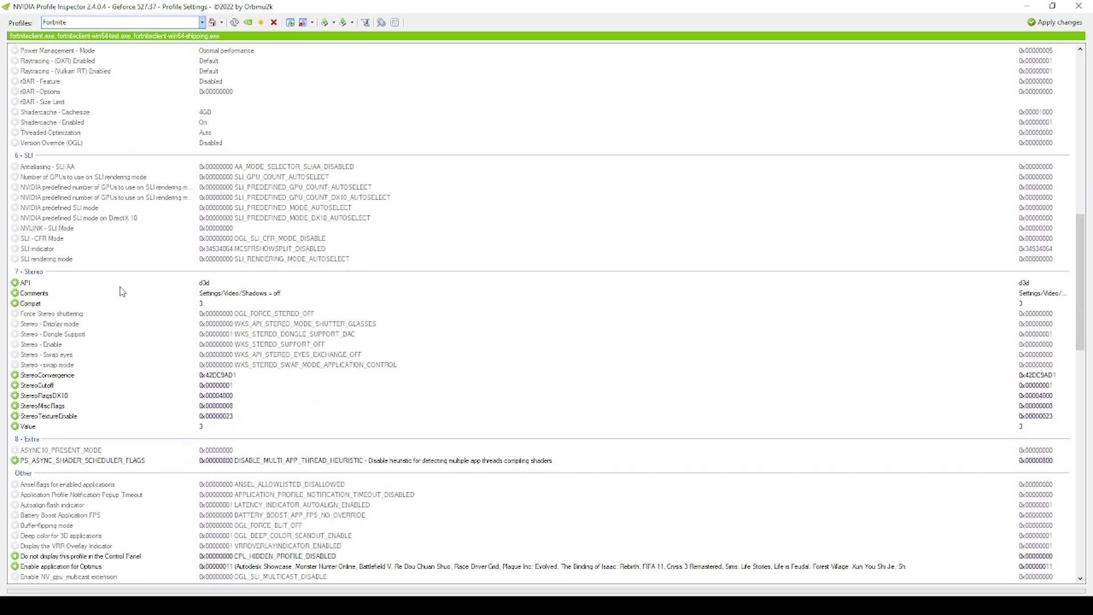
click(22, 283)
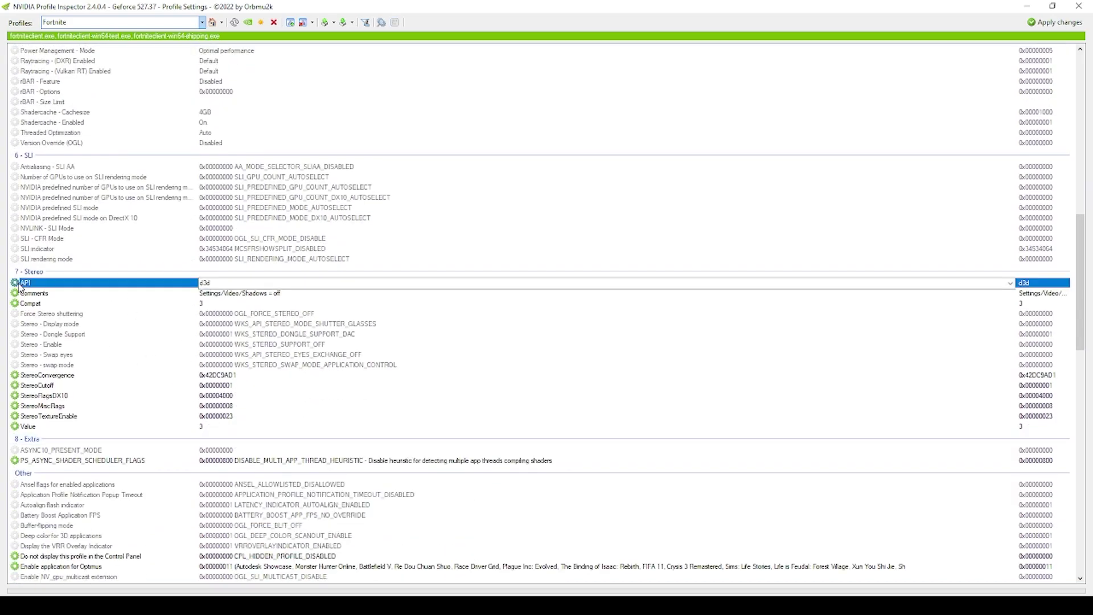
click(185, 306)
scroll(111, 361, down, 3)
click(111, 360)
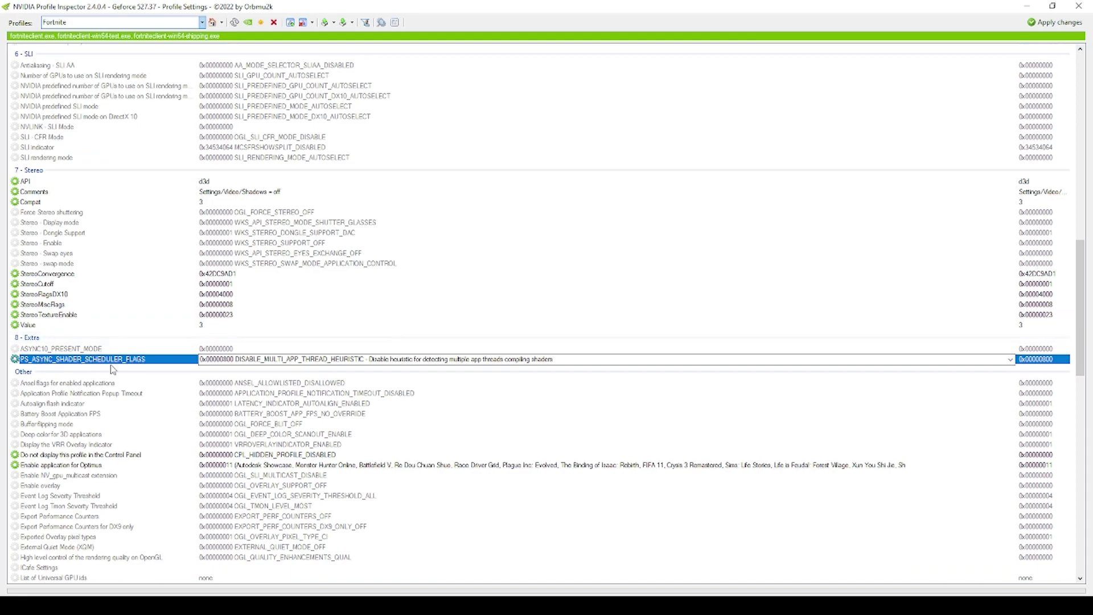
key(Tab)
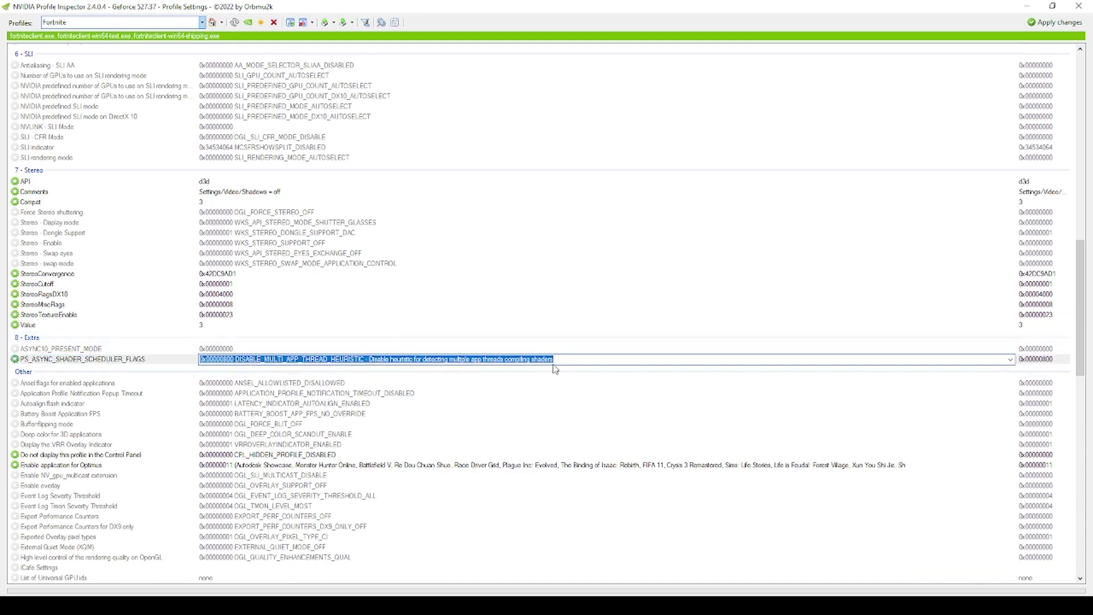
click(1008, 359)
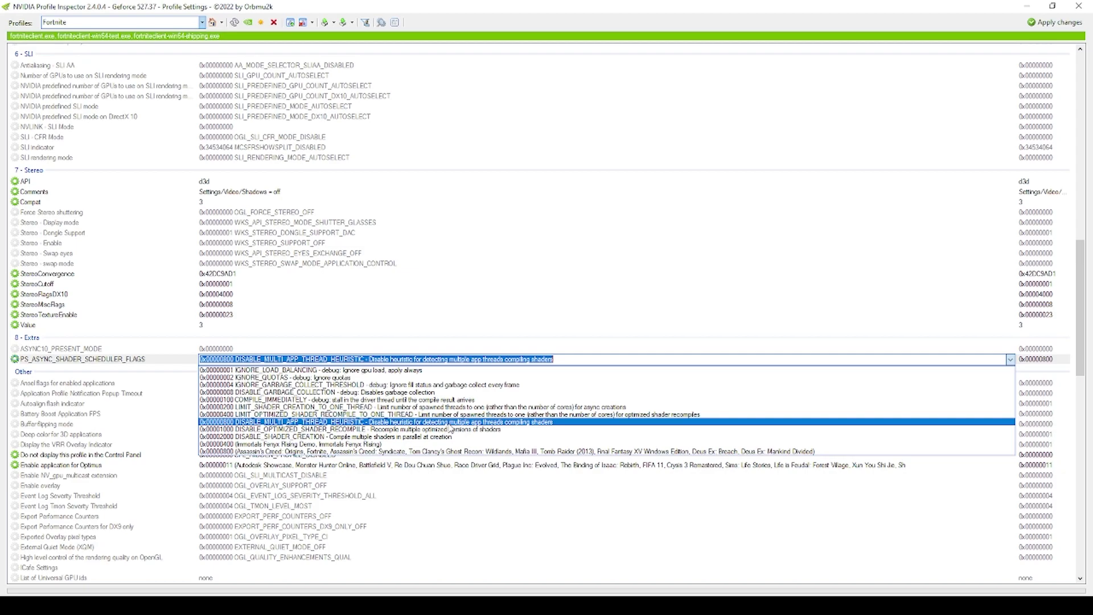
click(450, 426)
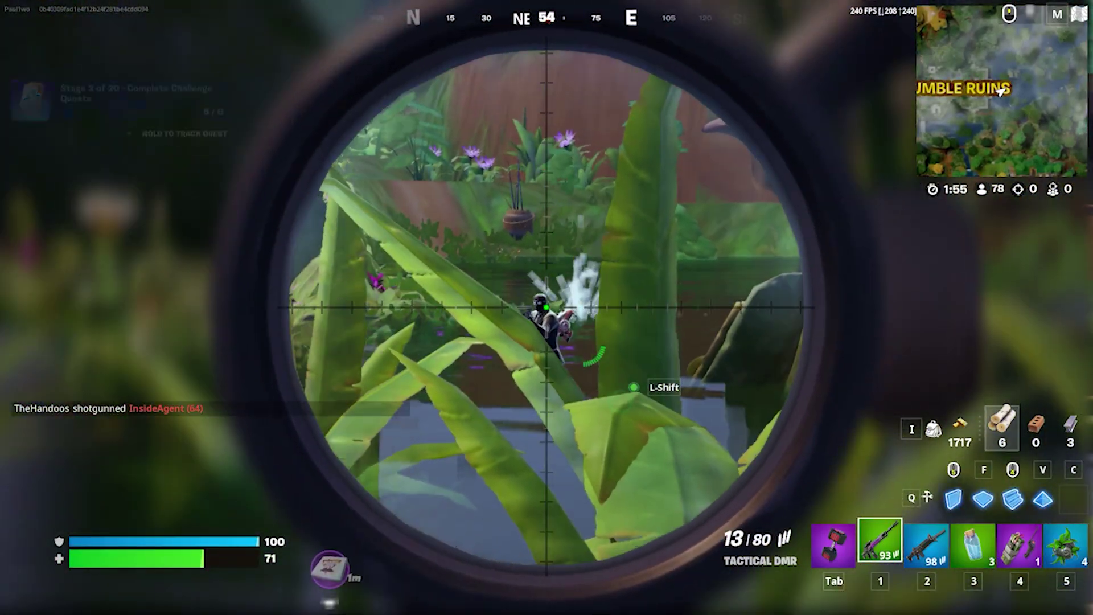
Fire the scoped tactical DMR at the enemy near the ruins
click(546, 307)
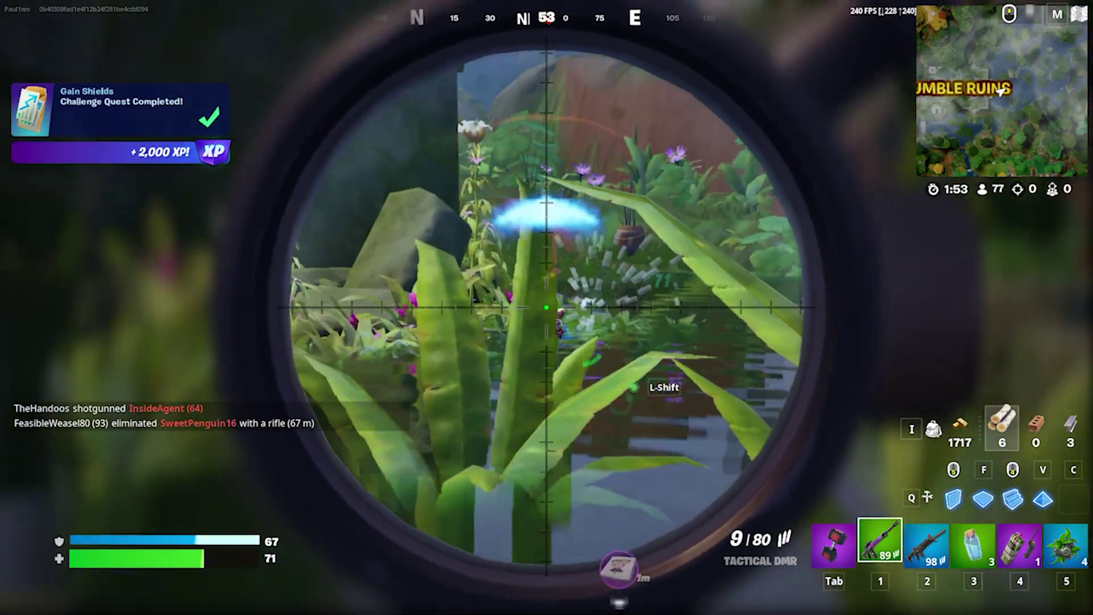